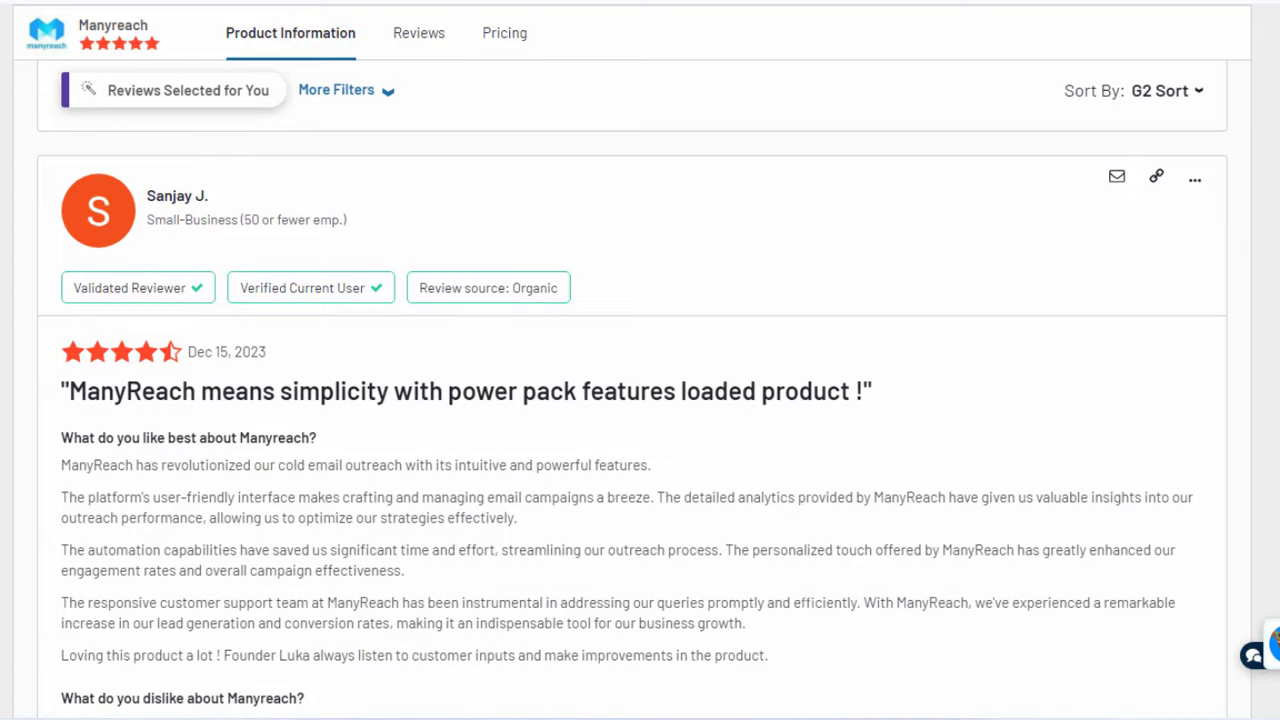
- Browse the manyreach.com landing page, then start a free ManyReach trial with Try for Free Now
scroll(632, 384, "down", 3)
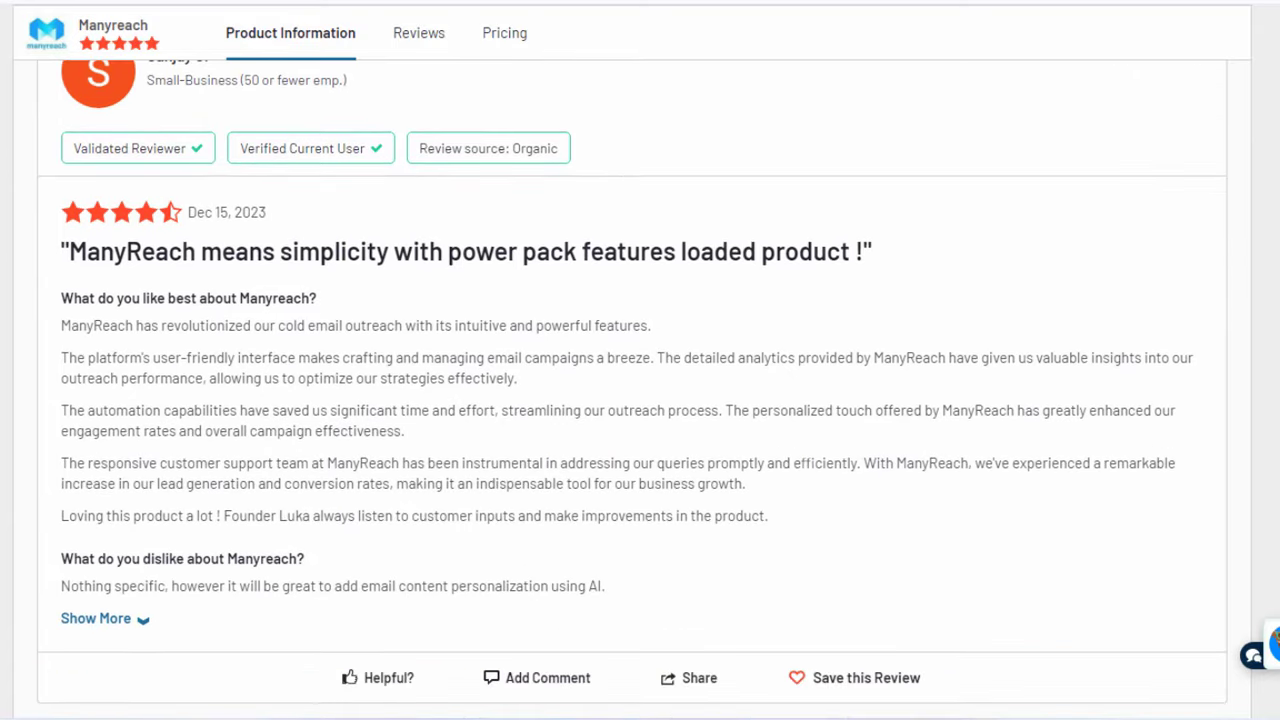
scroll(632, 389, "down", 3)
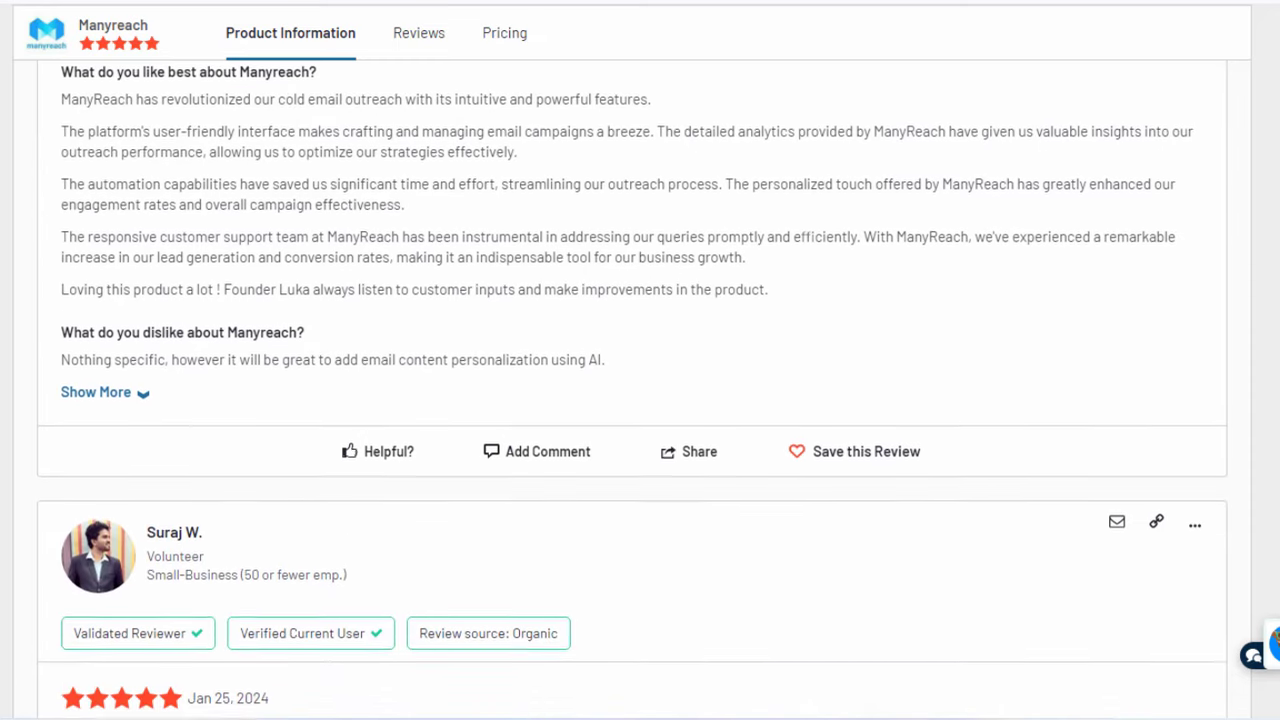
scroll(632, 389, "down", 3)
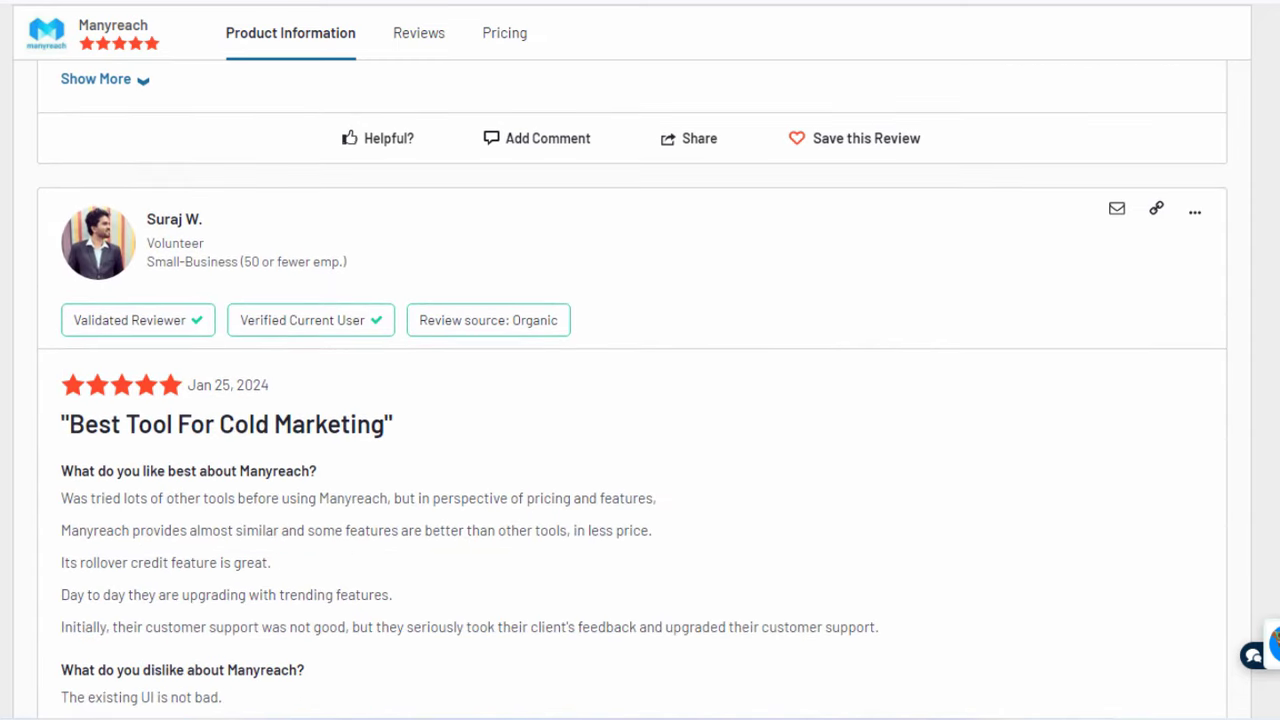
scroll(632, 389, "down", 3)
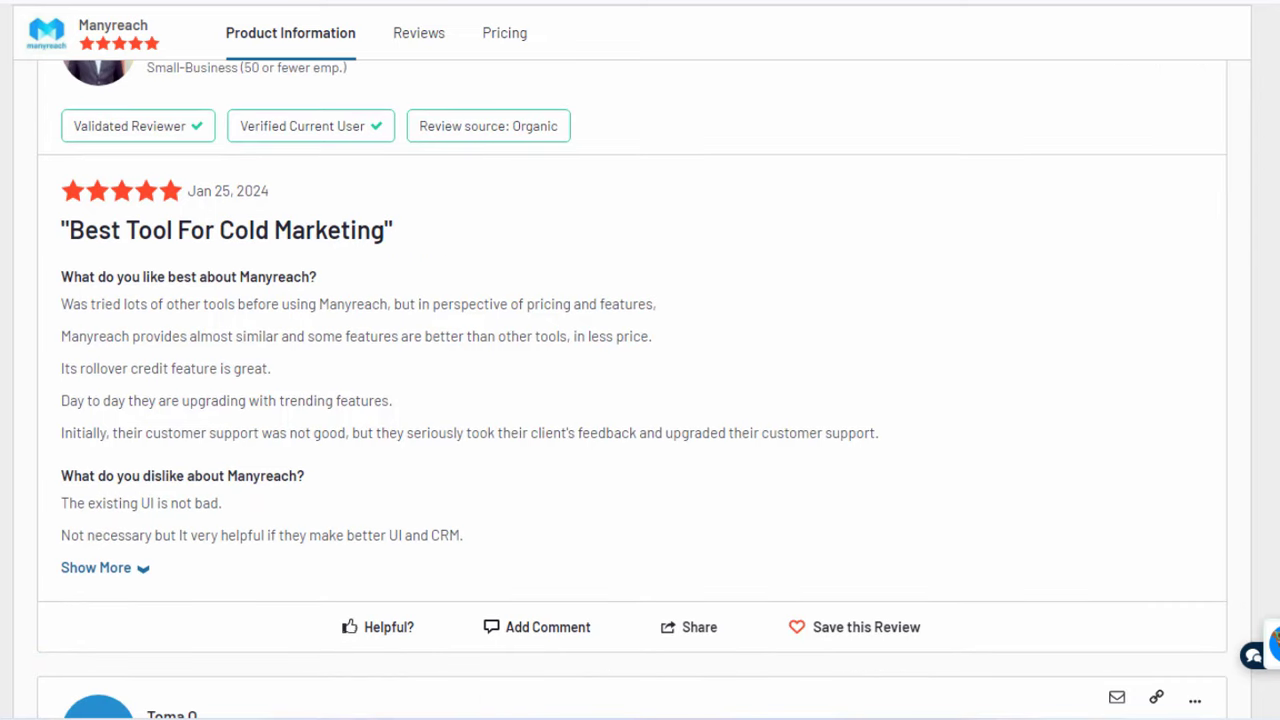
scroll(632, 389, "down", 3)
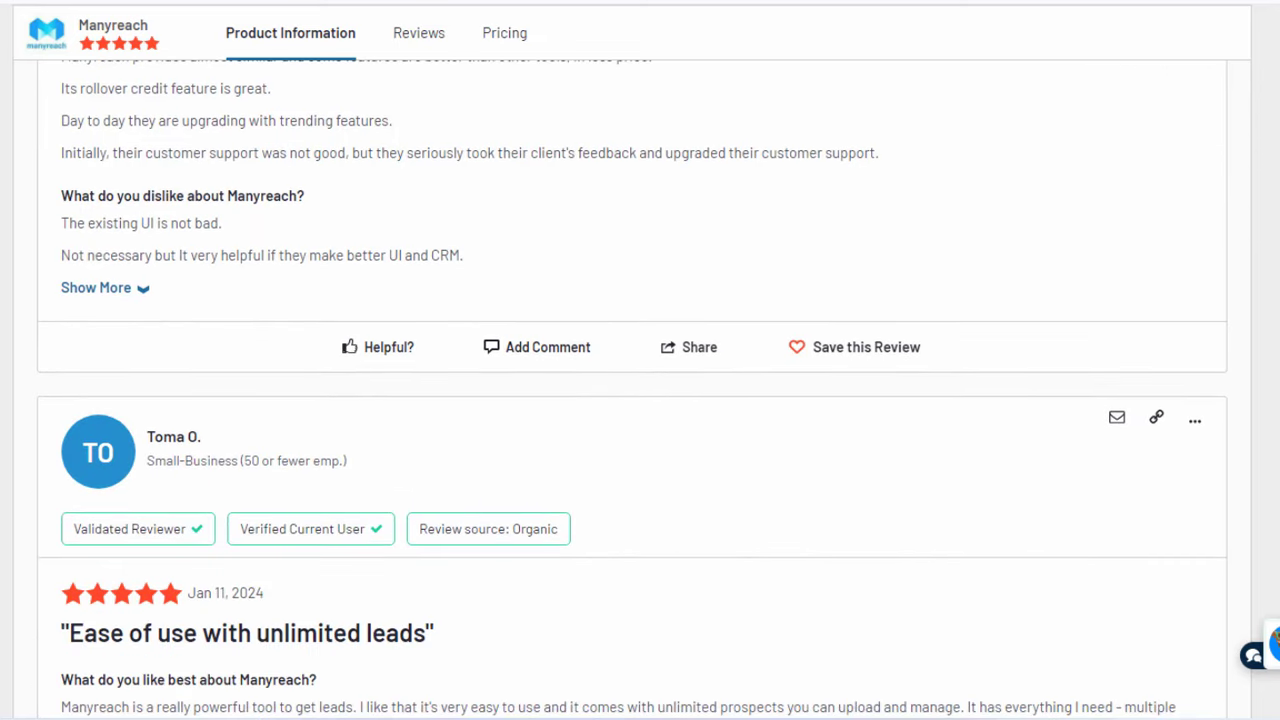
scroll(632, 389, "down", 2)
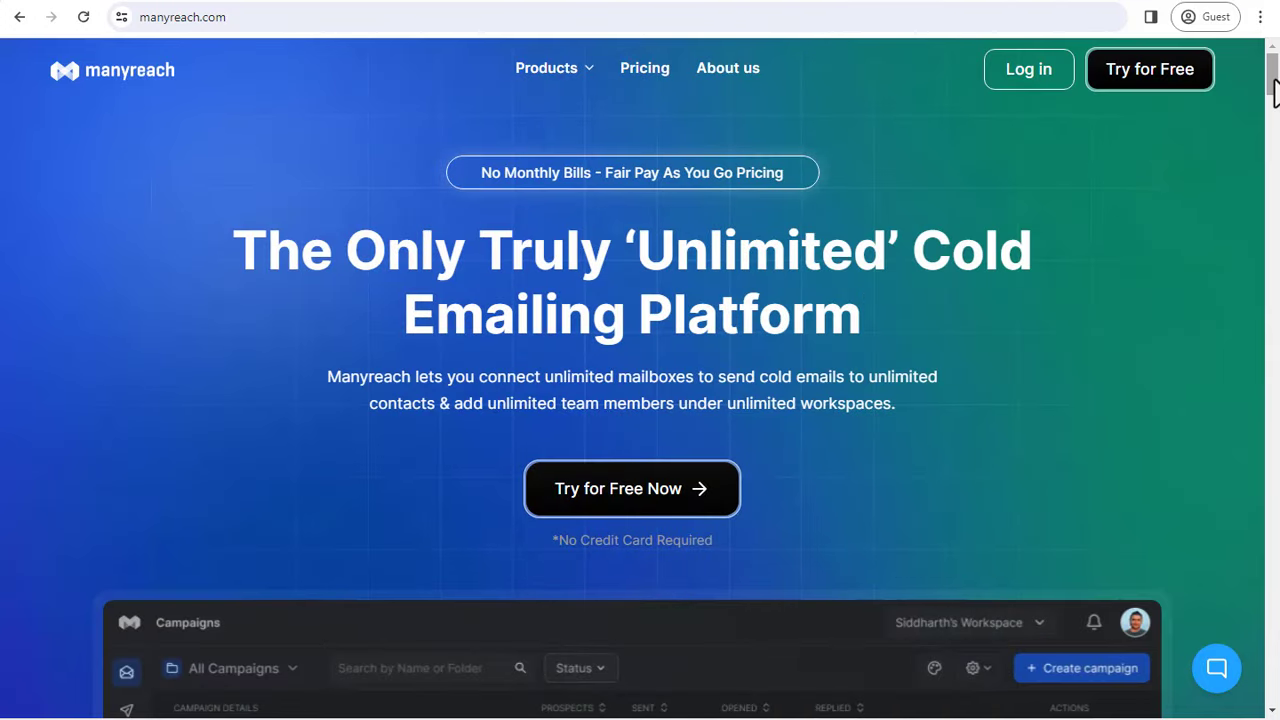
left_click_drag(1272, 80, 1276, 112)
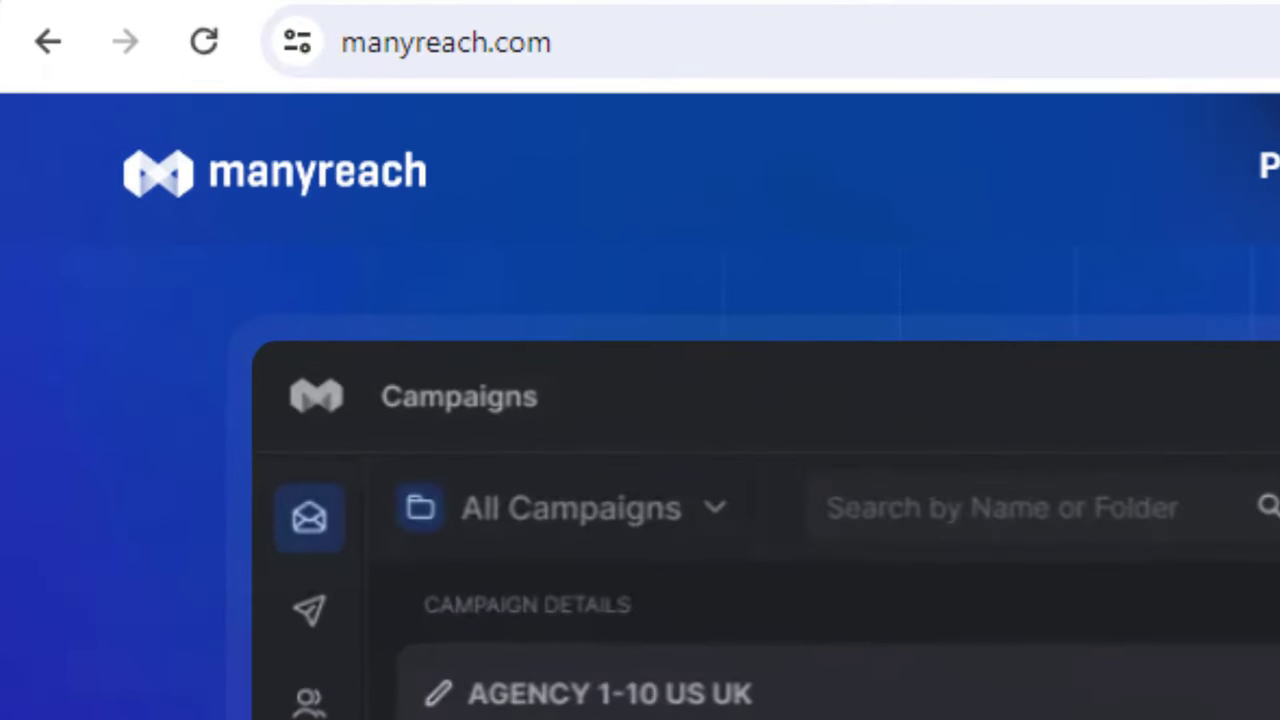
scroll(640, 420, "down", 5)
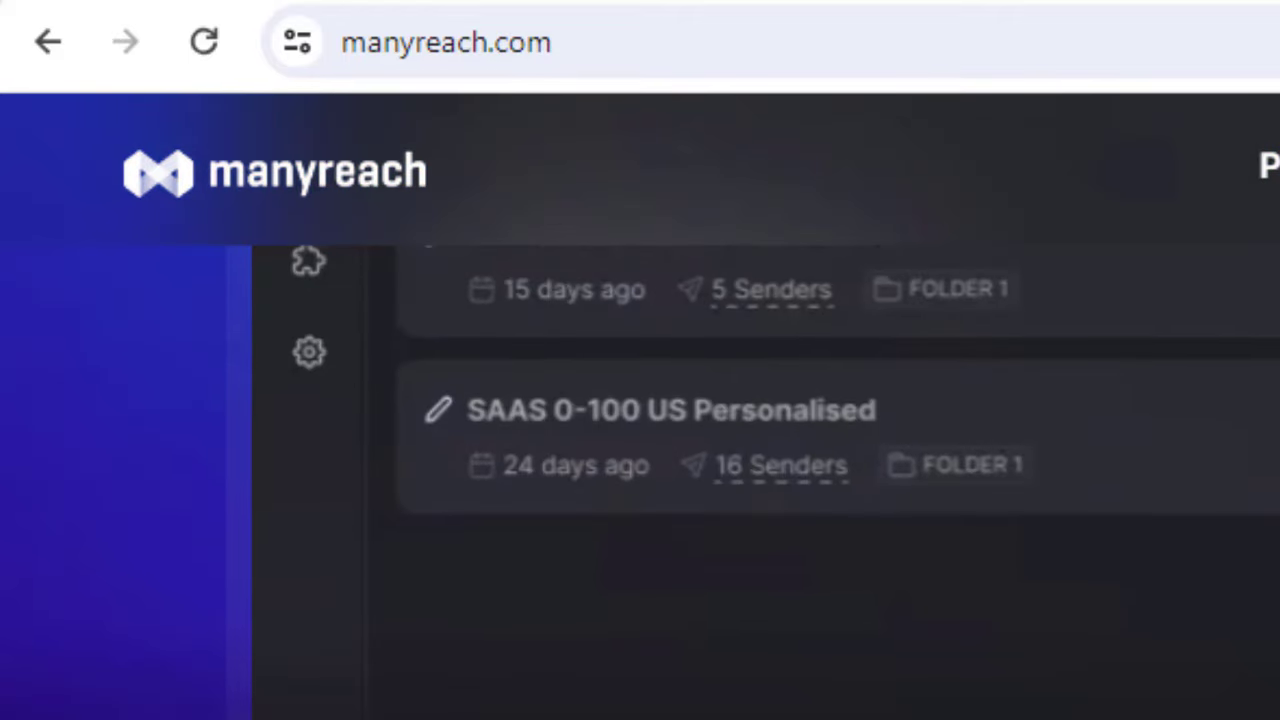
scroll(640, 420, "down", 5)
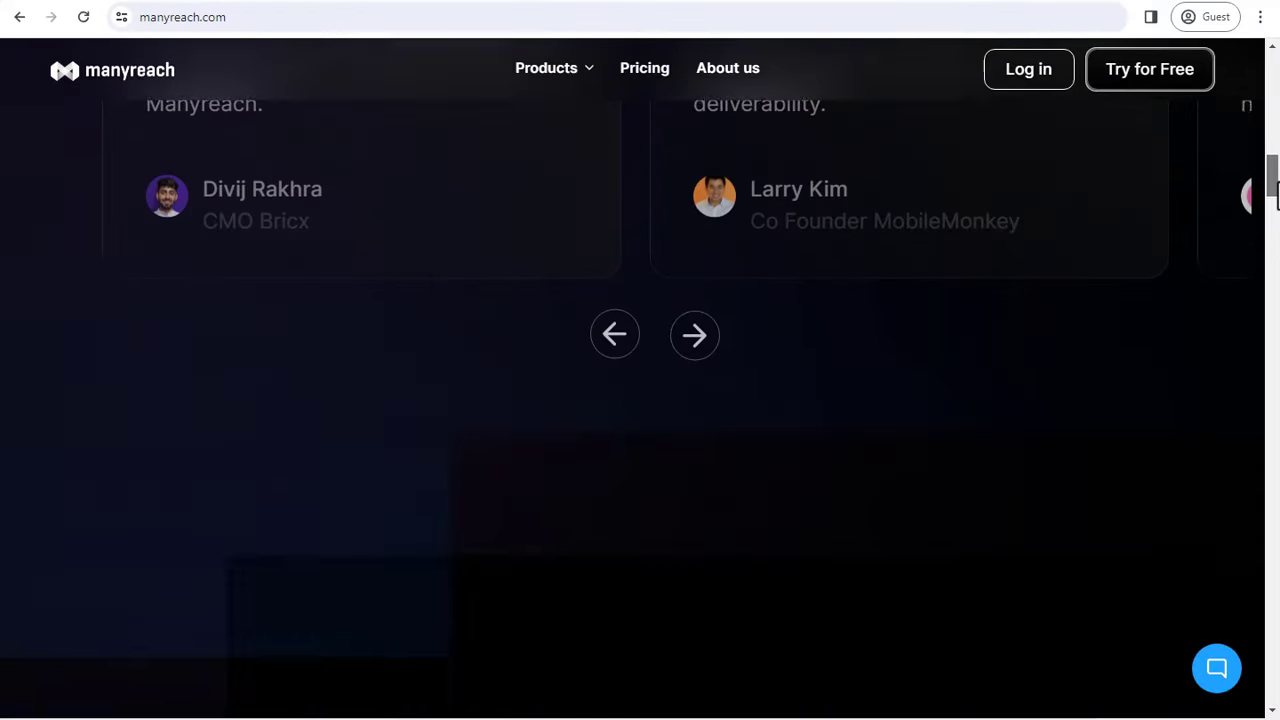
left_click_drag(1276, 195, 1276, 55)
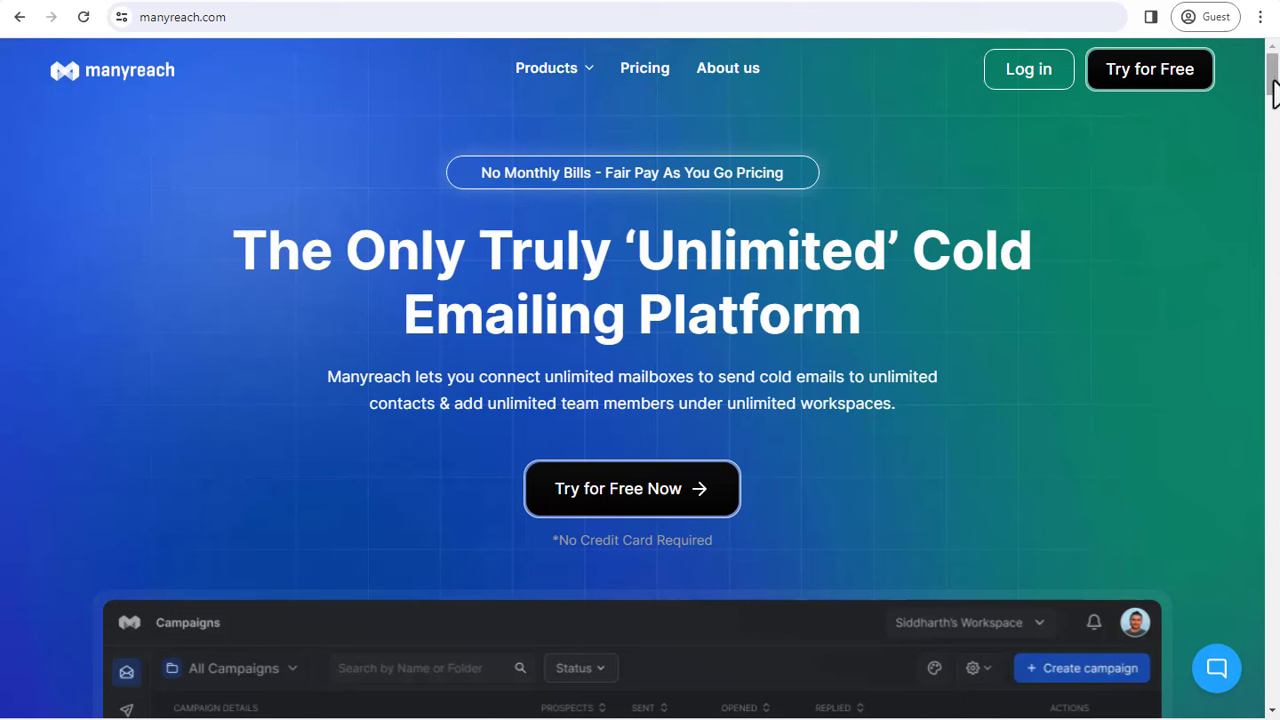
left_click_drag(1276, 90, 1276, 112)
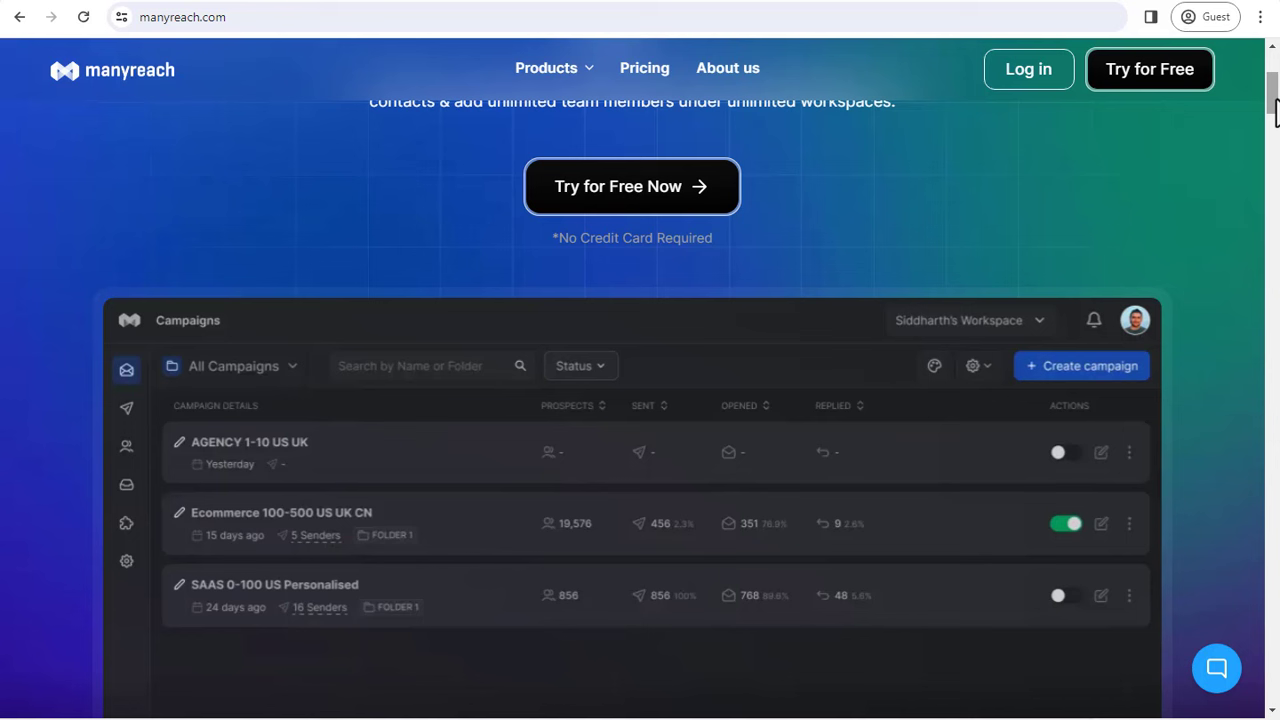
scroll(1275, 113, "up", 3)
left_click(678, 505)
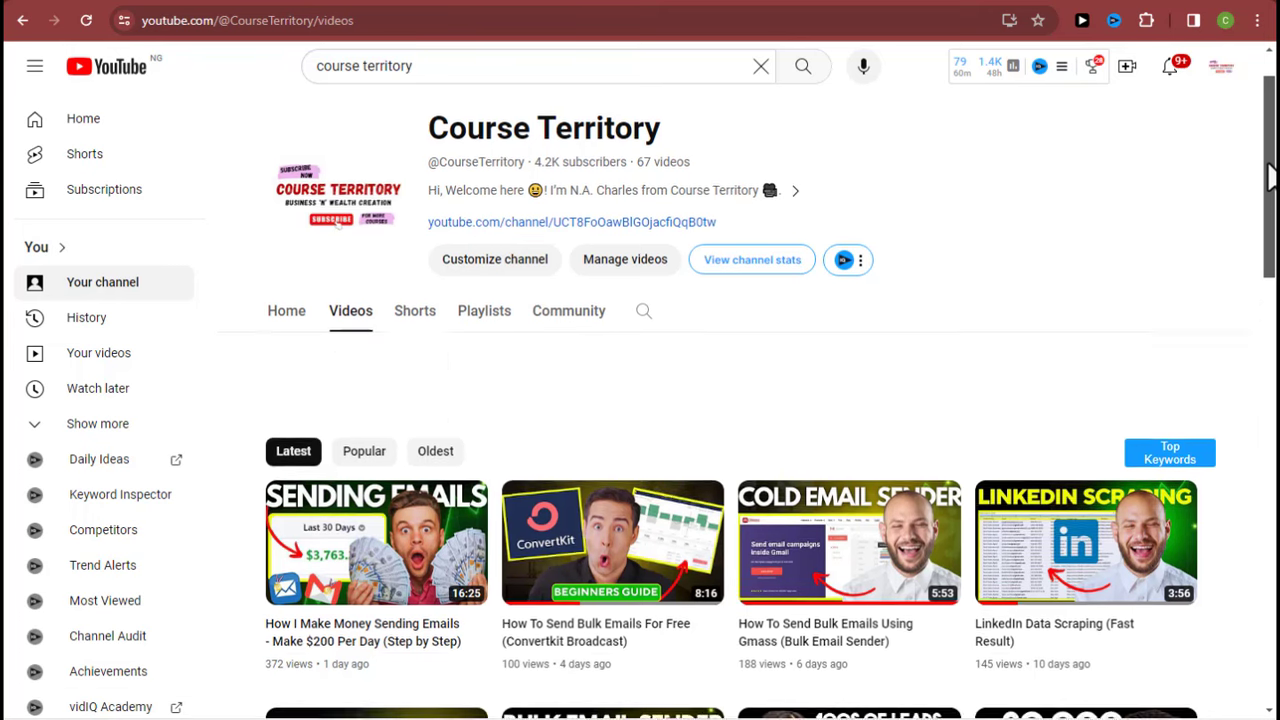
left_click_drag(1270, 215, 1270, 158)
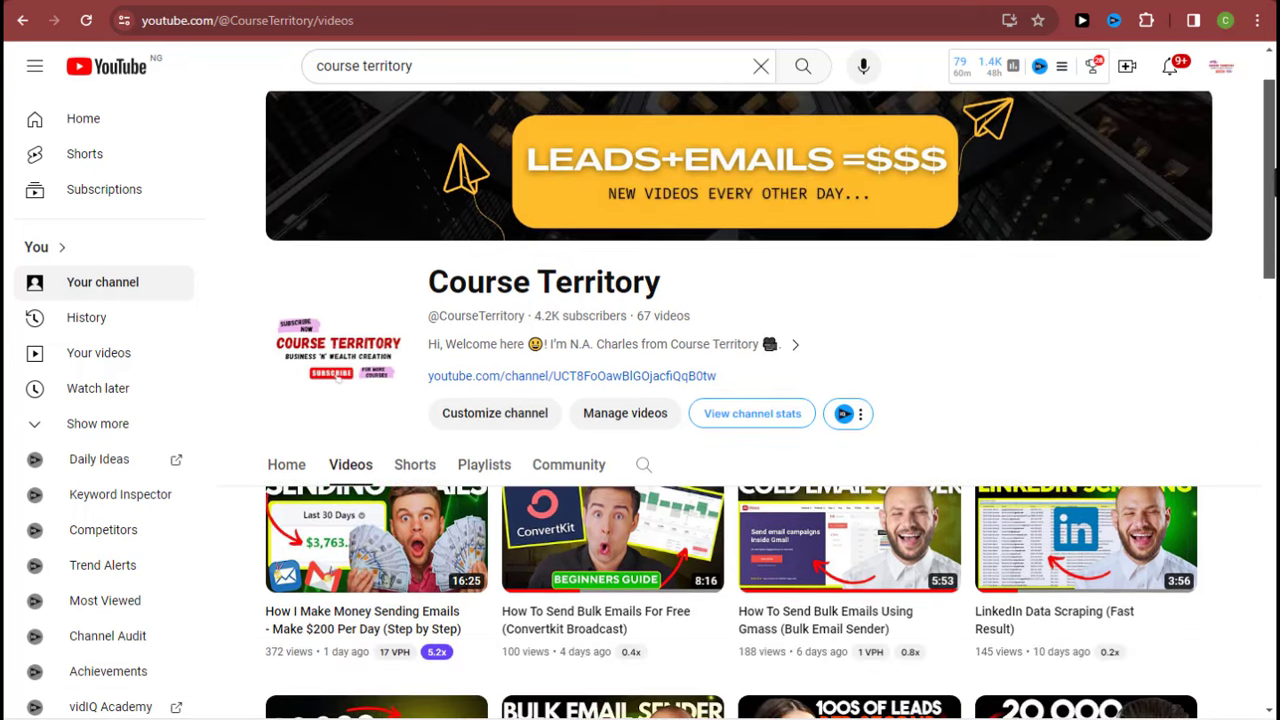
scroll(1270, 158, "down", 2)
scroll(740, 500, "down", 3)
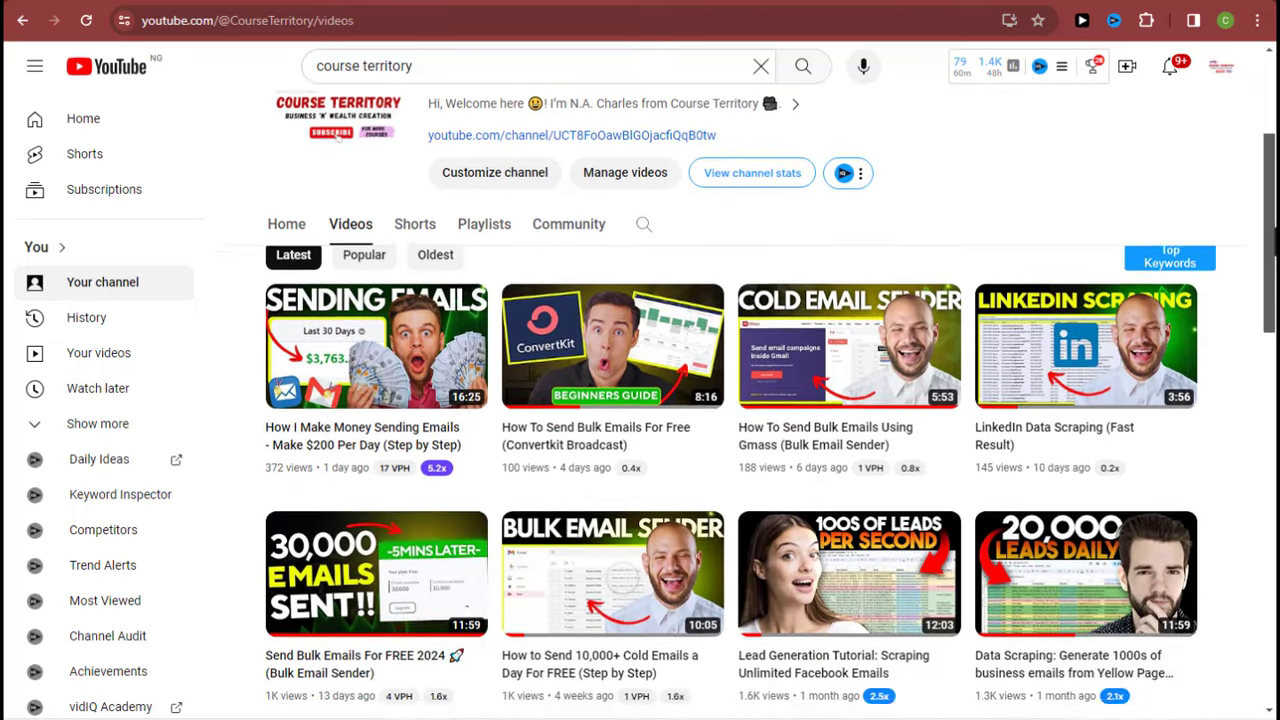
scroll(740, 500, "down", 5)
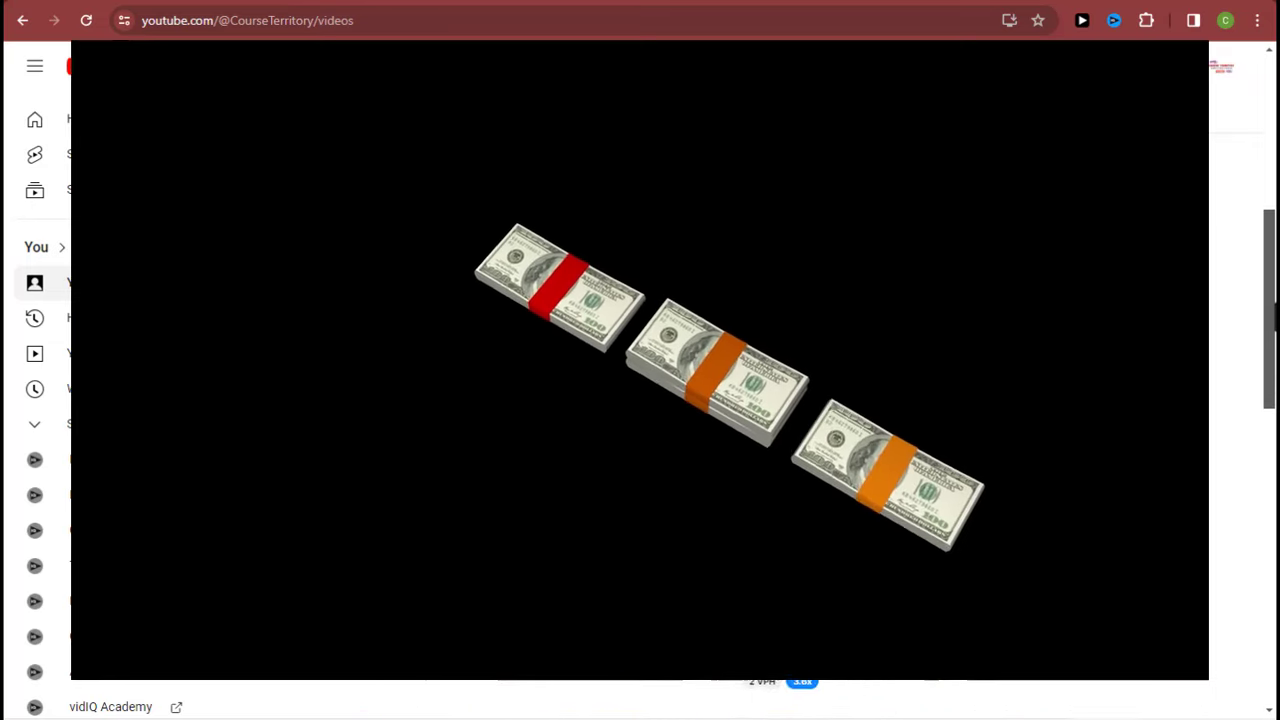
scroll(740, 500, "down", 3)
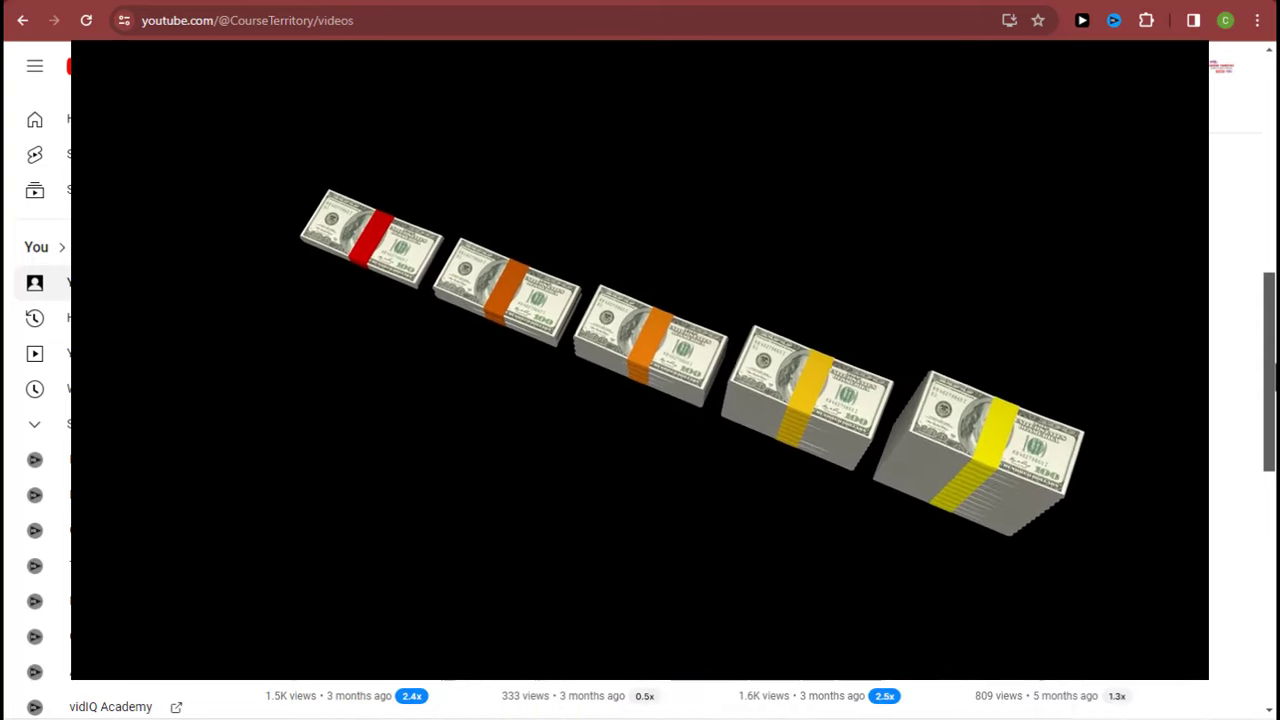
scroll(740, 420, "down", 5)
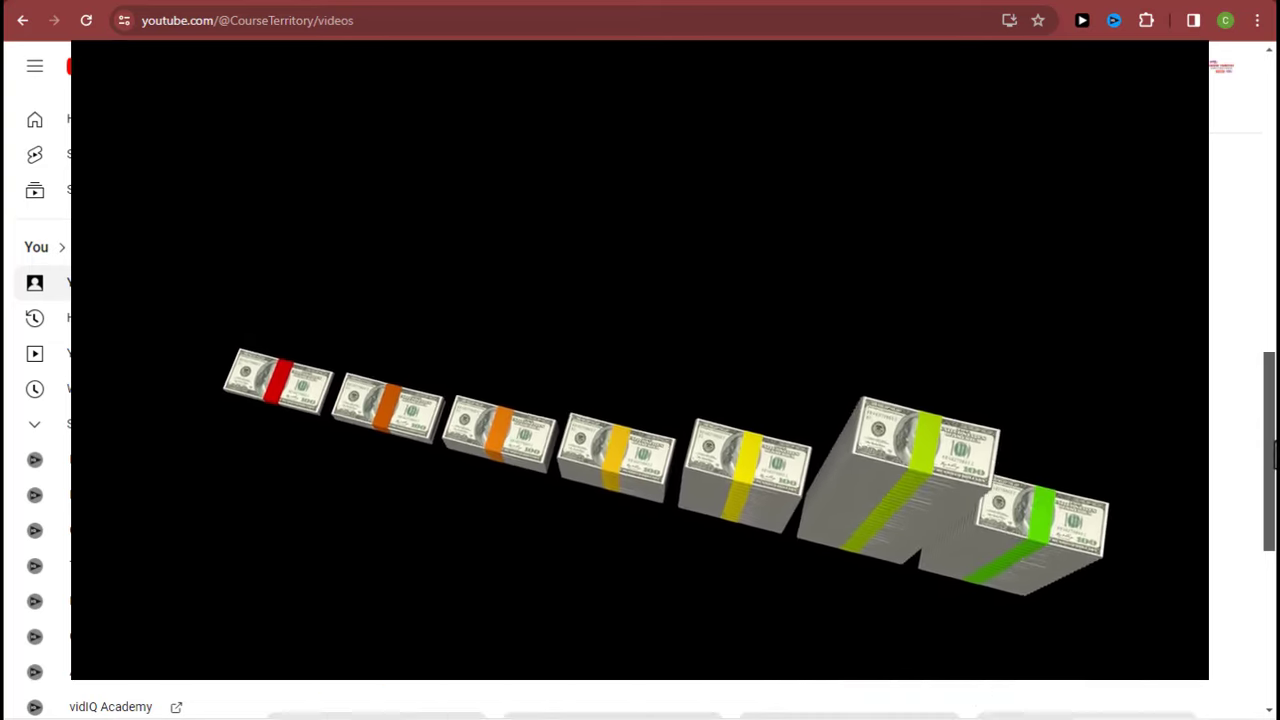
scroll(740, 420, "down", 3)
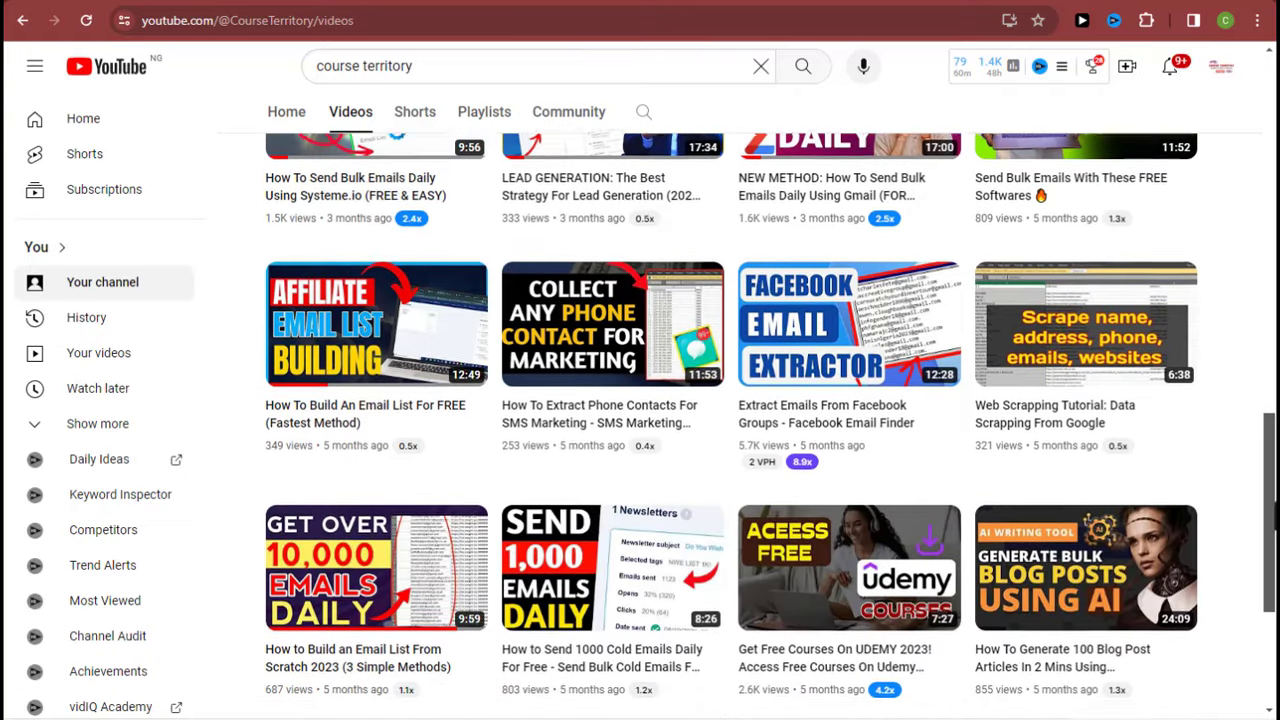
scroll(740, 420, "down", 3)
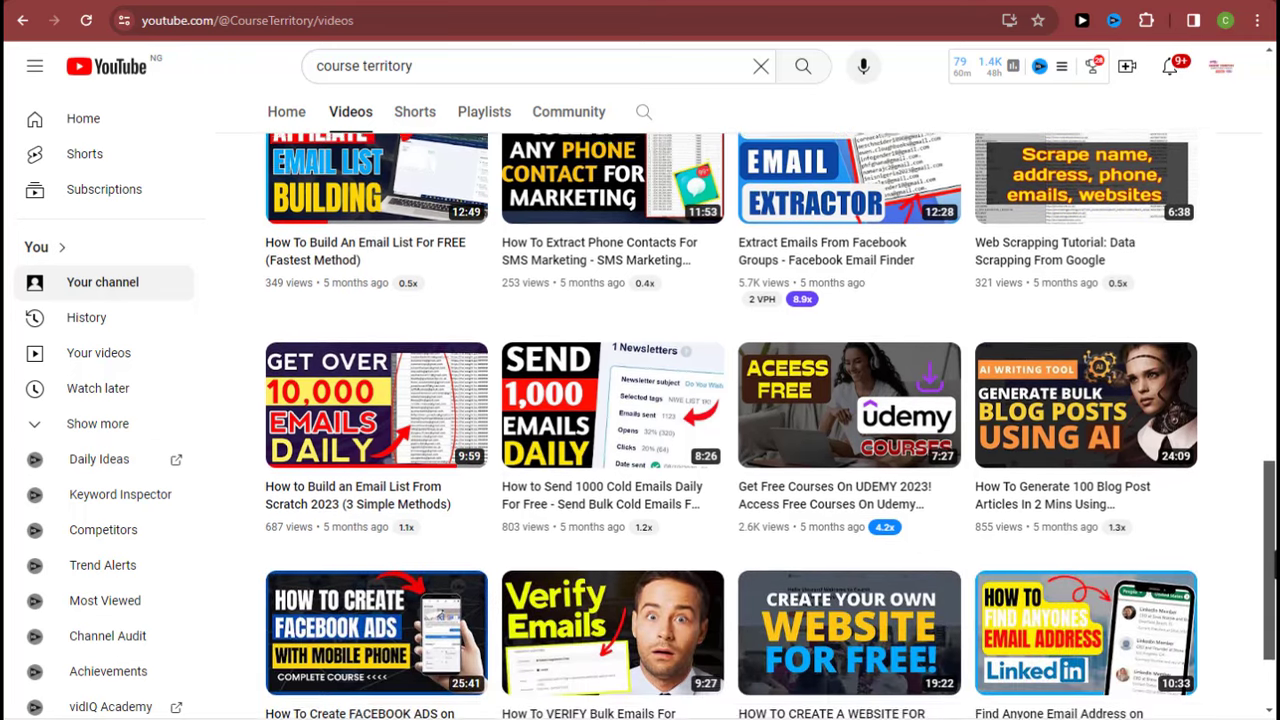
scroll(740, 420, "down", 1)
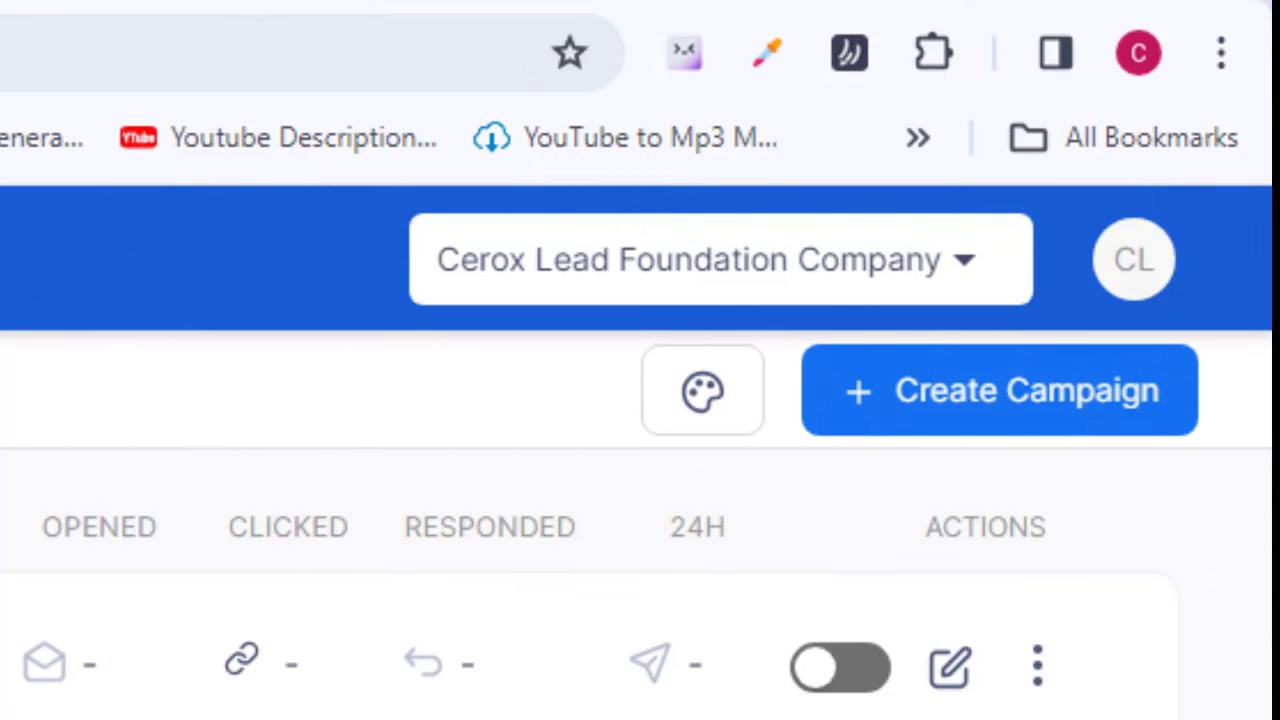
- Create the campaign 'Plumbers (Huston Texas)' and complete the subject with 'The Desk Of The CEO'
left_click(1000, 390)
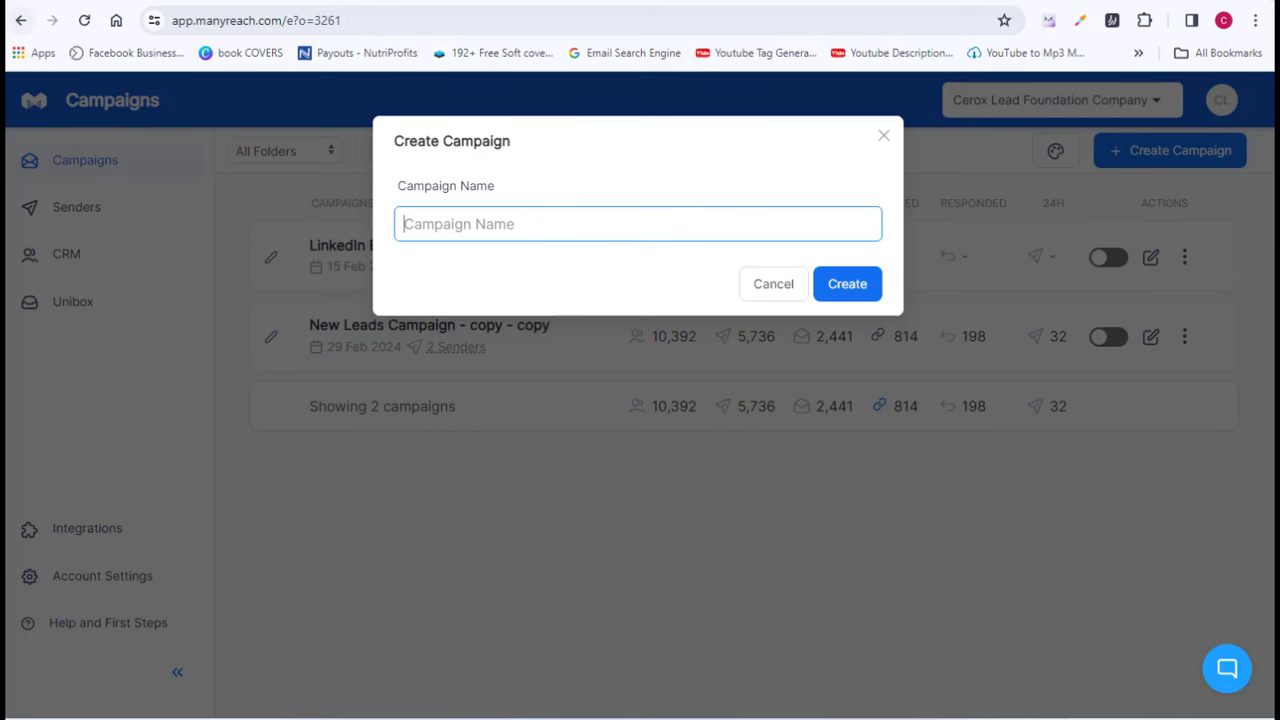
type("Plumbers (Huston Texas)")
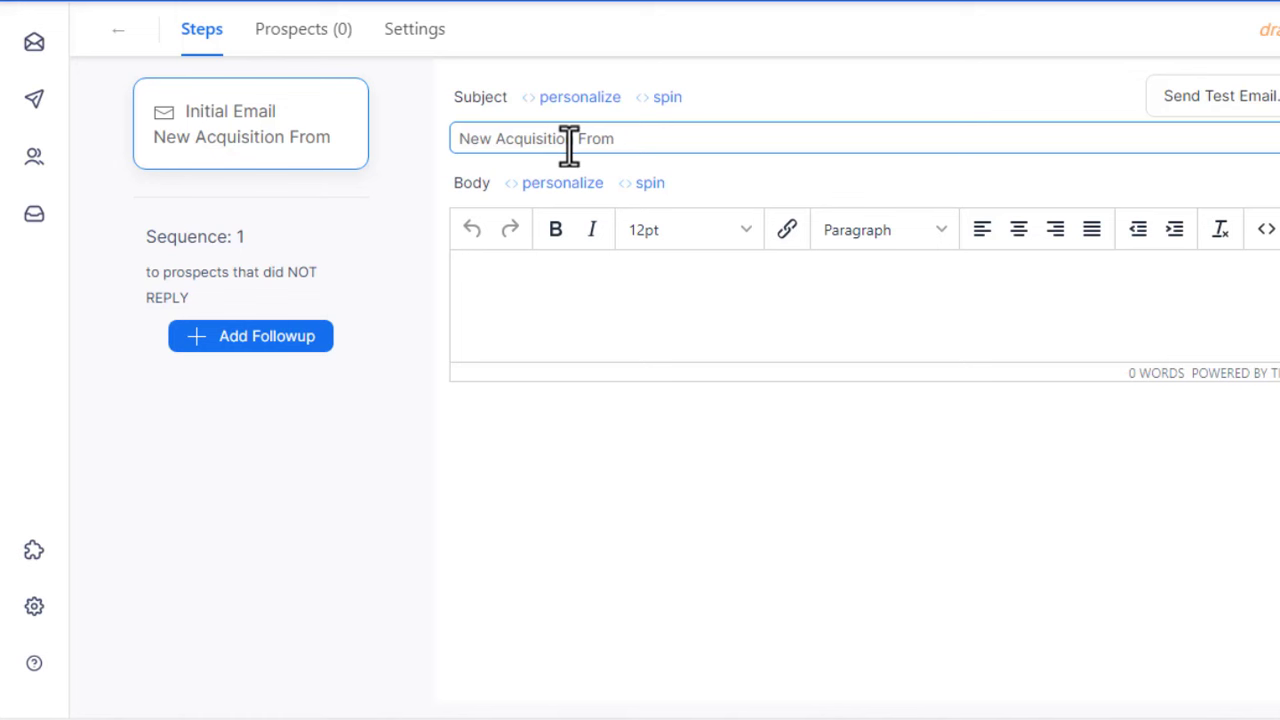
type("The Desk Of The ")
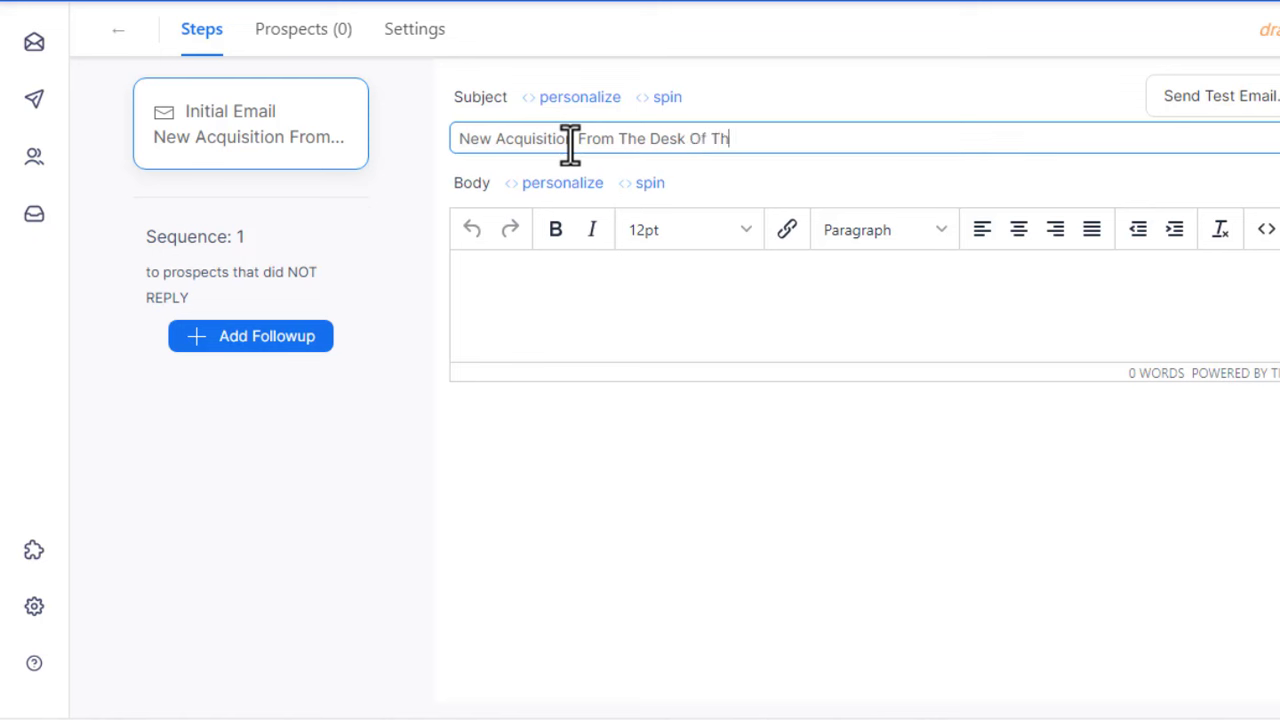
type("CEO")
- Paste the prepared webinar-pitch text into the initial email's body
left_click(528, 285)
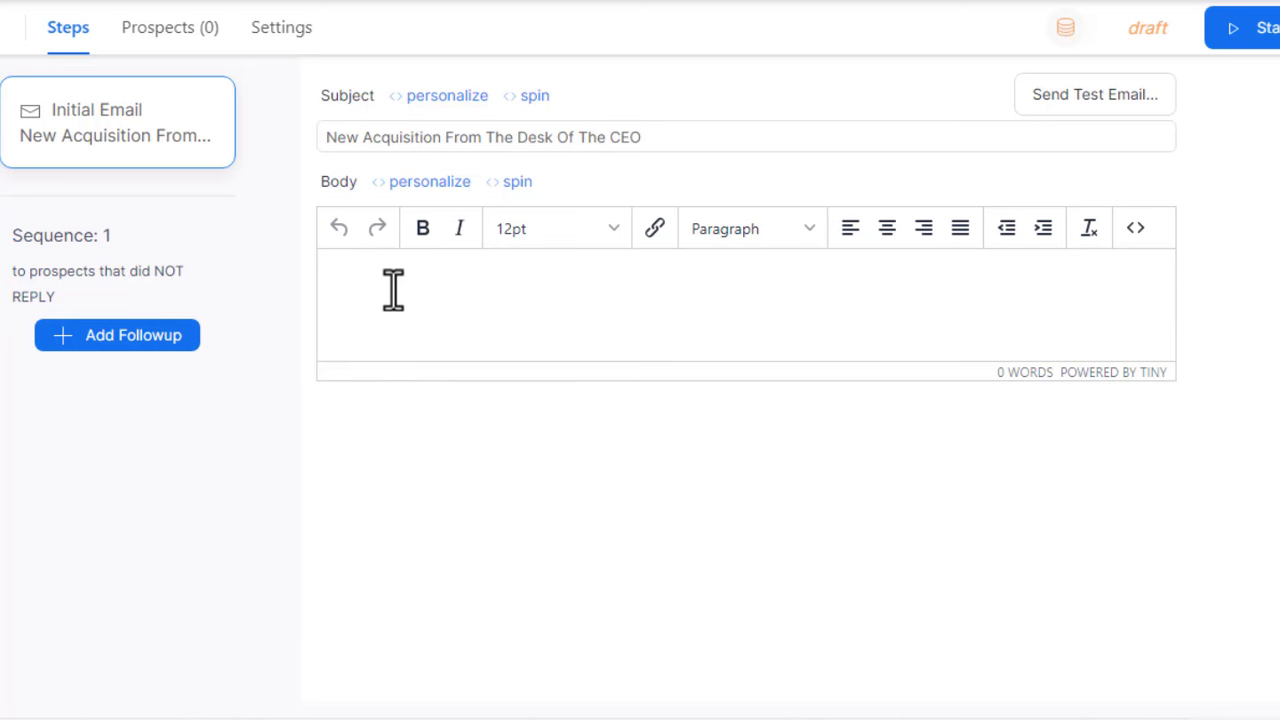
type("This one is going to sound a little crazy, but check it out:  My good friend Bryan Franklin is one of the top coaches in the world.  He typically keeps his coaching clients for 5-10 YEARS.  I'm not kidding.  Bryan actually taught my wife Annie about how to be a powerful coach originally.  If you're a successful coach, and you want to earn a lot more, and keep your clients for a lot... lot... lot longer, then go watch his webinar on Friday.  He'll teach you something that will absolutely blow your mind.  In fact, it goes against one of the most important things that I teach! lol...")
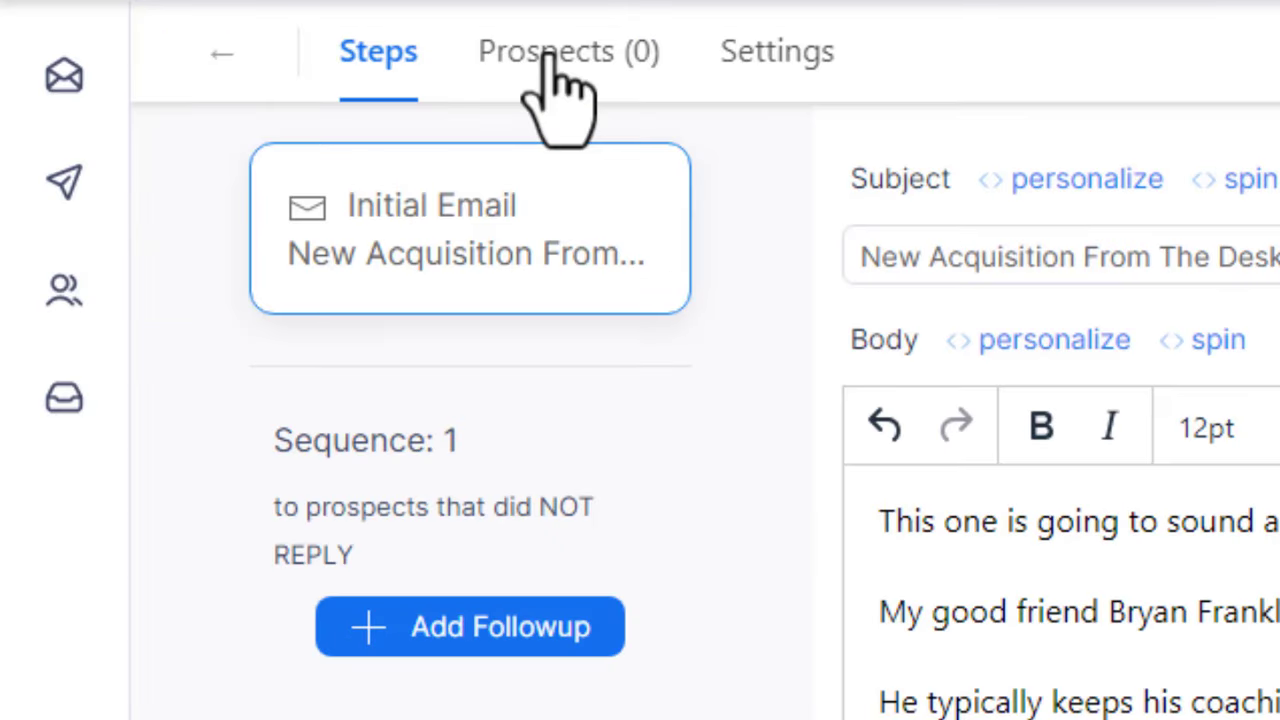
- Switch the campaign editor to its Prospects (0) view
left_click(550, 62)
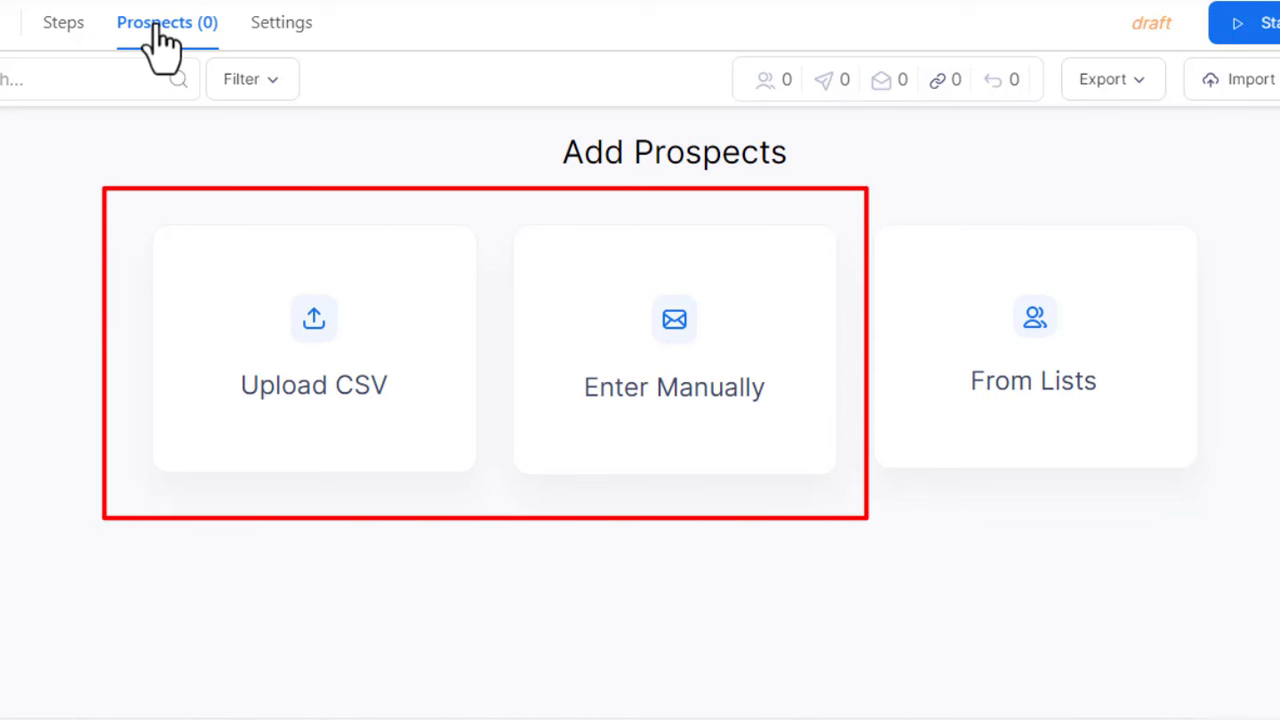
- Choose Upload CSV and select the prospects CSV file from the computer
left_click(297, 340)
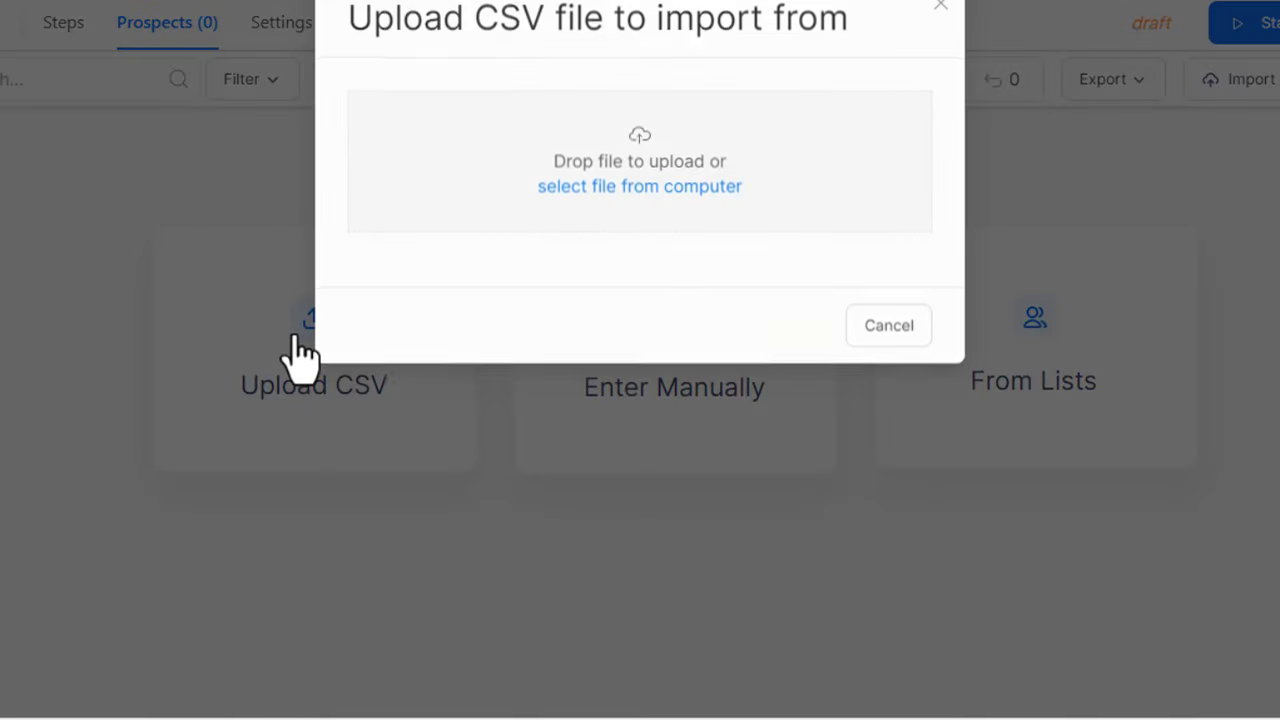
left_click(648, 190)
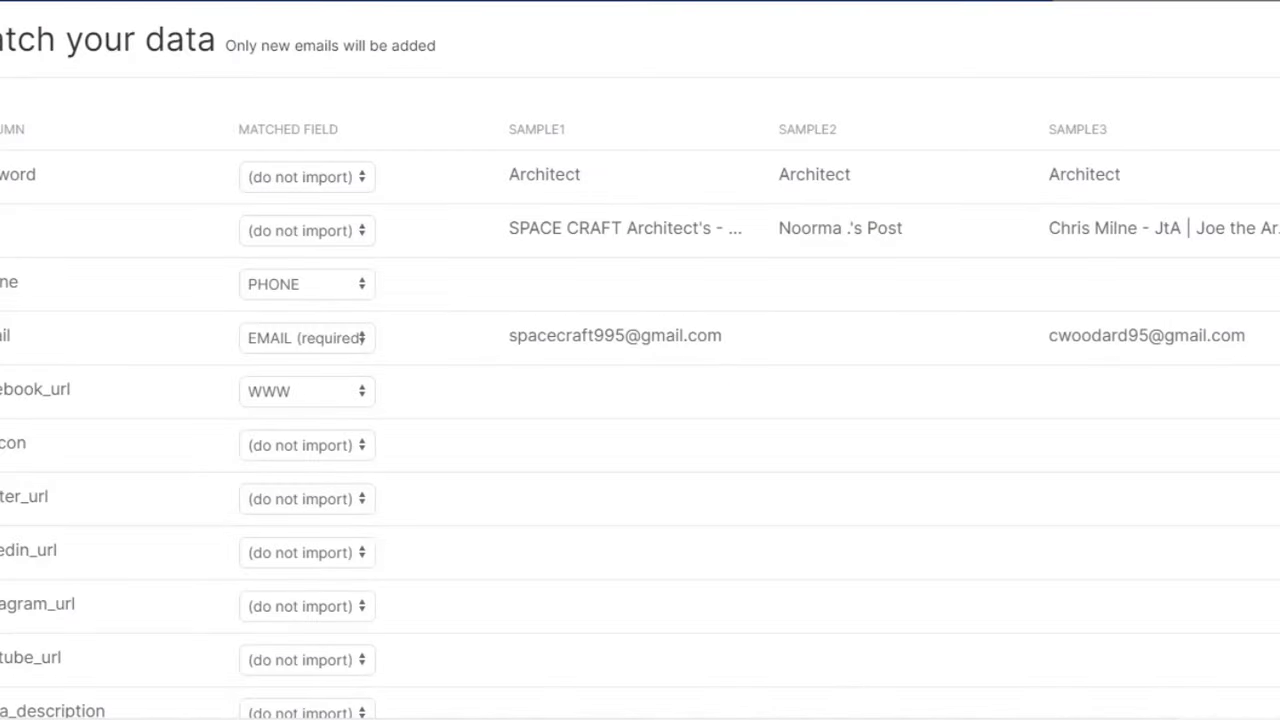
- Review the rest of the column mapping and import the matched prospects into the campaign
scroll(640, 400, "down", 5)
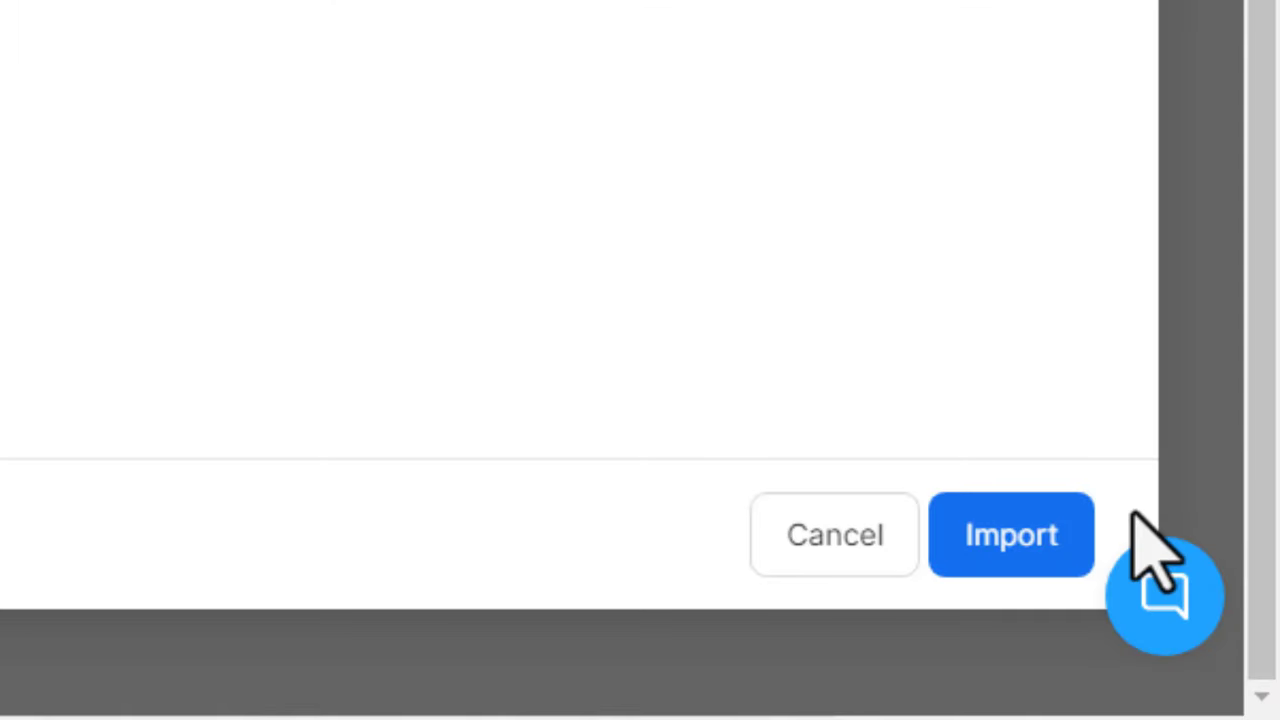
left_click(982, 537)
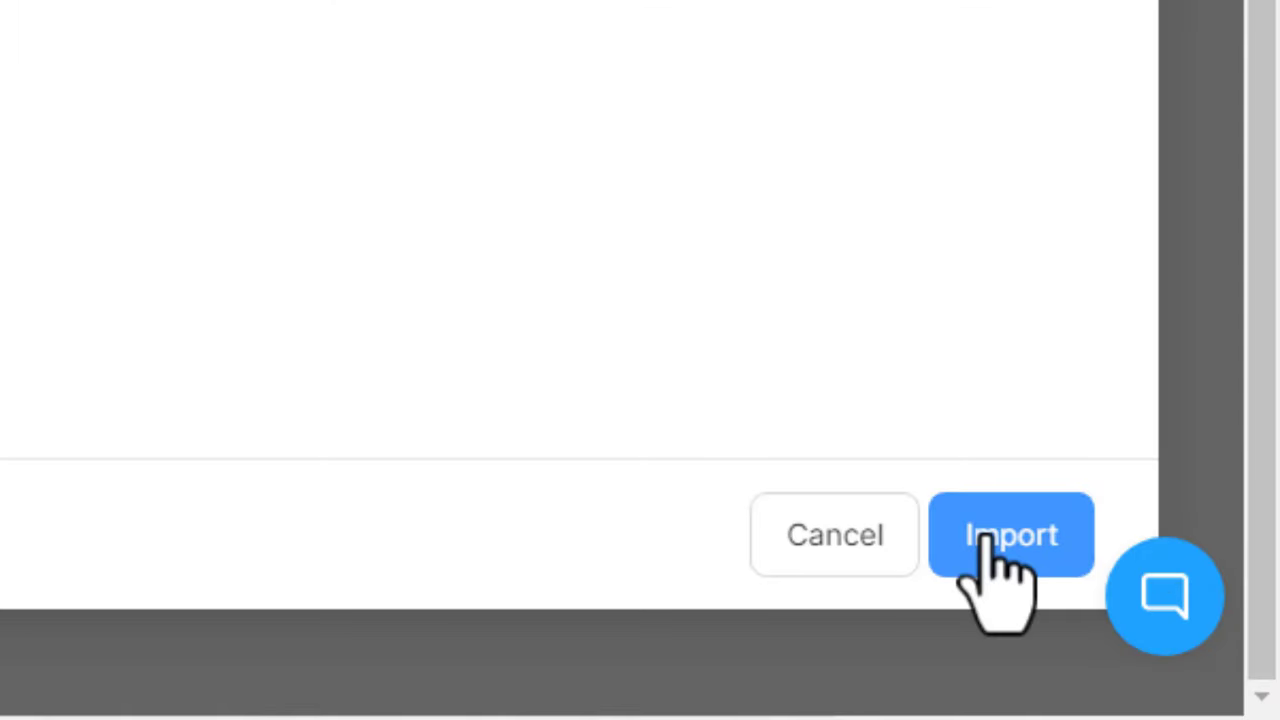